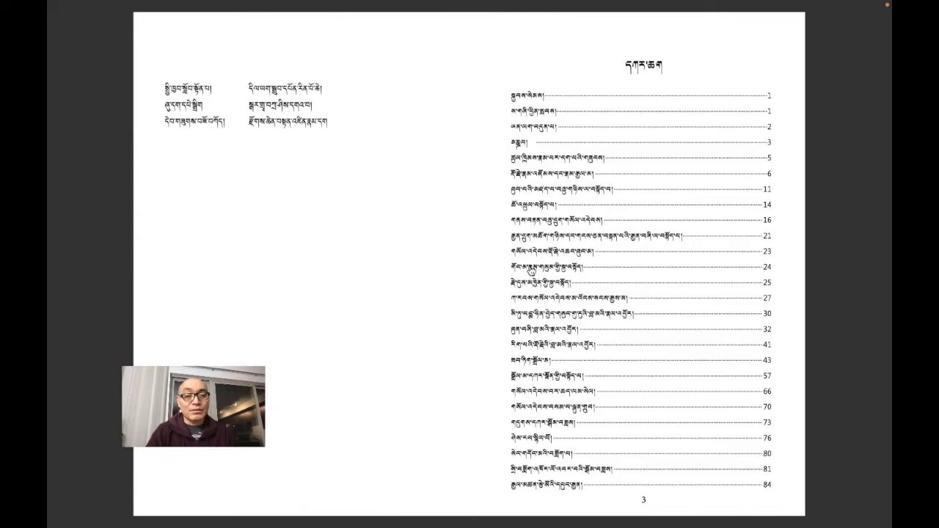
Follow the contents link for page 24 in the PDF, and switch to InDesign to look over the contents pages
{"action": "left_click", "coordinate": [531, 269]}
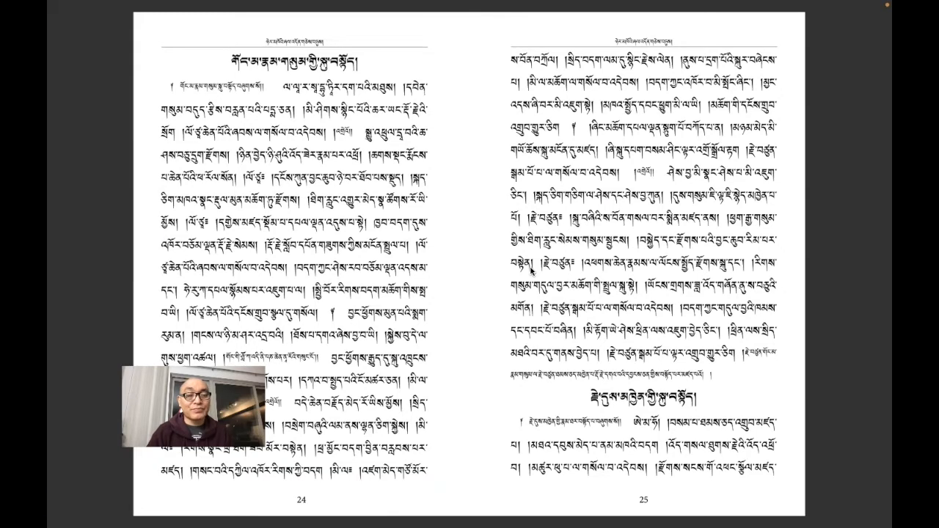
{"action": "key", "text": "super+Tab"}
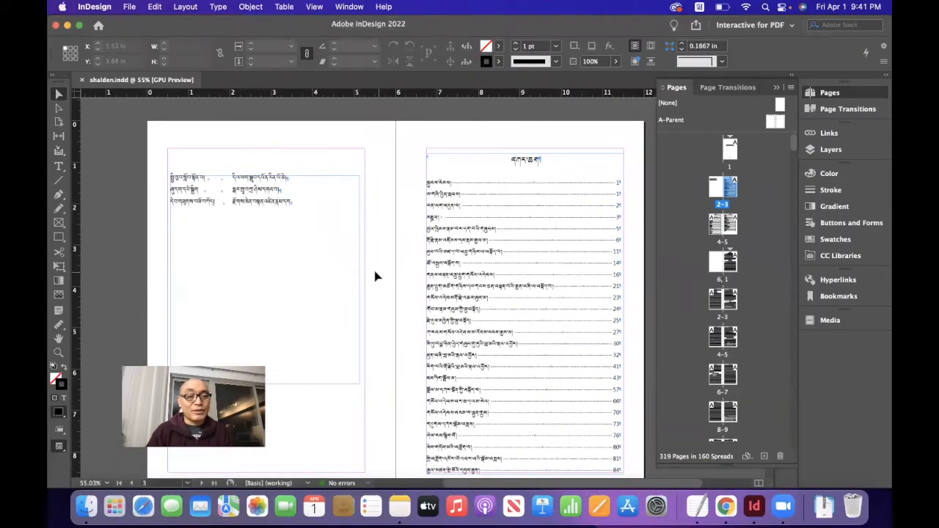
{"action": "scroll", "coordinate": [376, 277], "scroll_direction": "down", "scroll_amount": 10}
{"action": "scroll", "coordinate": [376, 277], "scroll_direction": "up", "scroll_amount": 3}
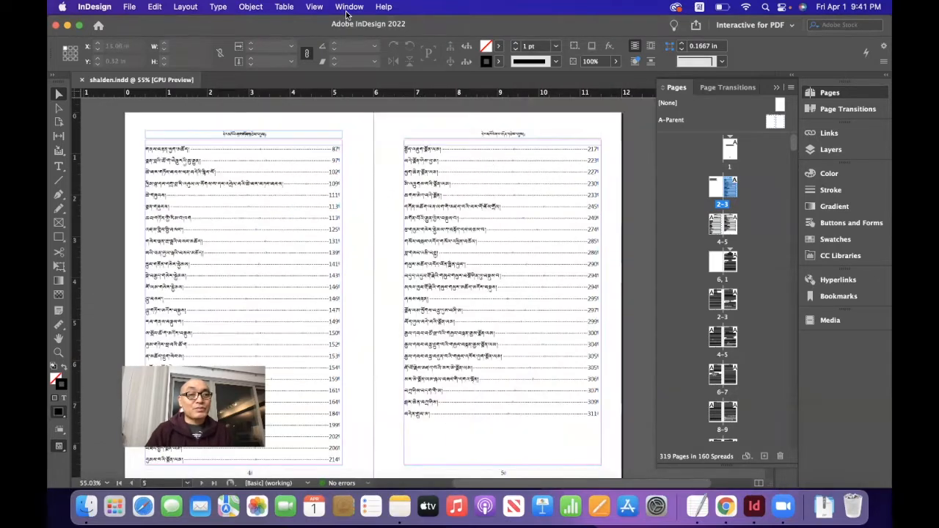
Switch the workspace to Book
{"action": "left_click", "coordinate": [349, 8]}
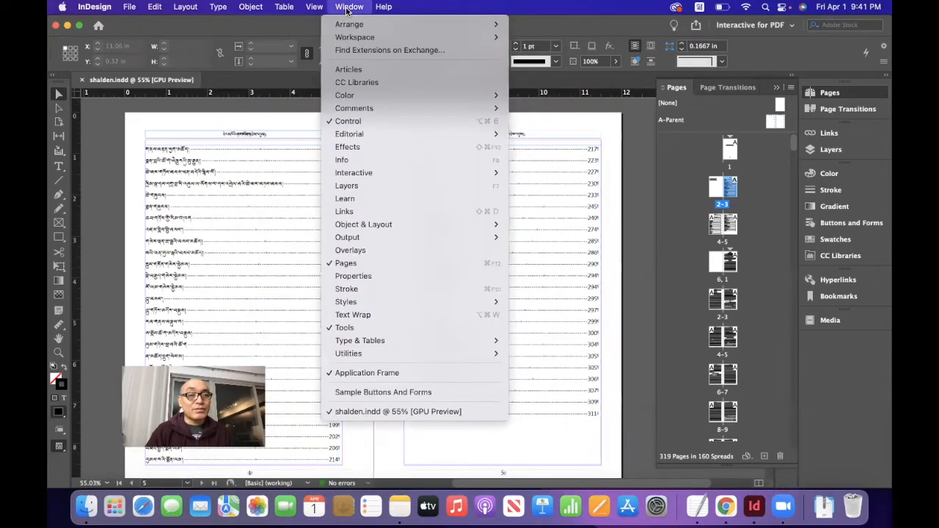
{"action": "mouse_move", "coordinate": [362, 37]}
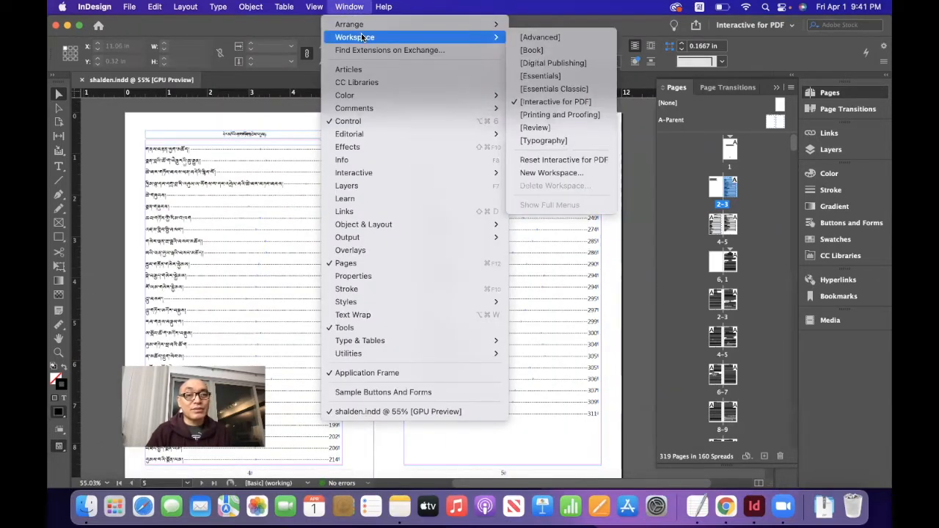
{"action": "left_click", "coordinate": [565, 50]}
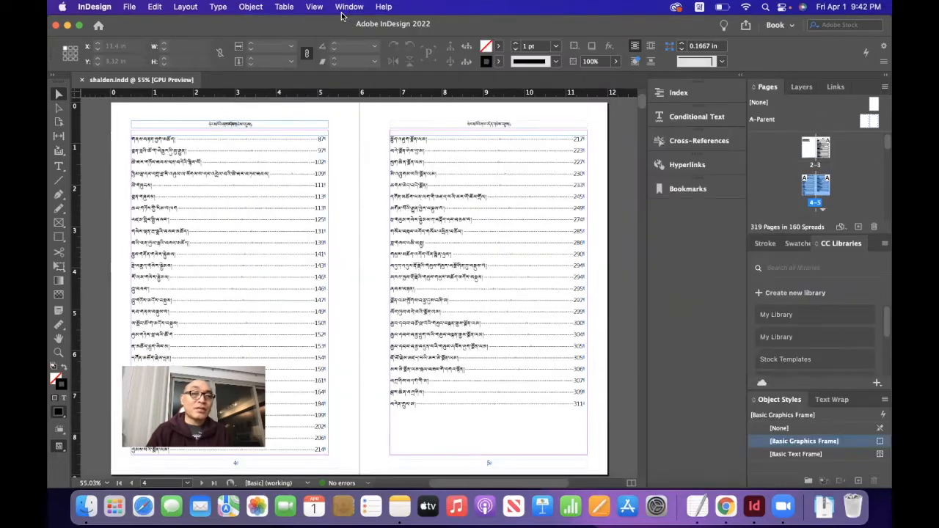
Set the workspace to Interactive for PDF and show the button and form settings
{"action": "left_click", "coordinate": [351, 8]}
{"action": "mouse_move", "coordinate": [360, 38]}
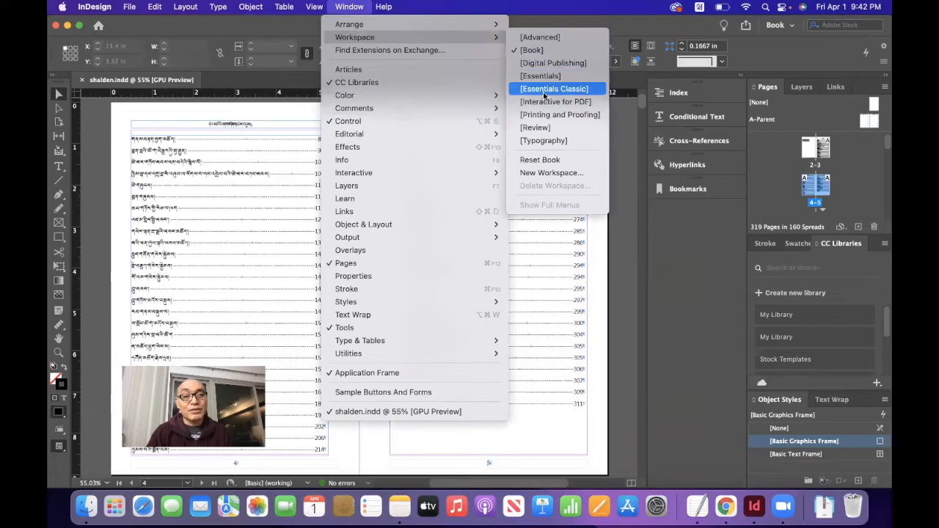
{"action": "left_click", "coordinate": [578, 105]}
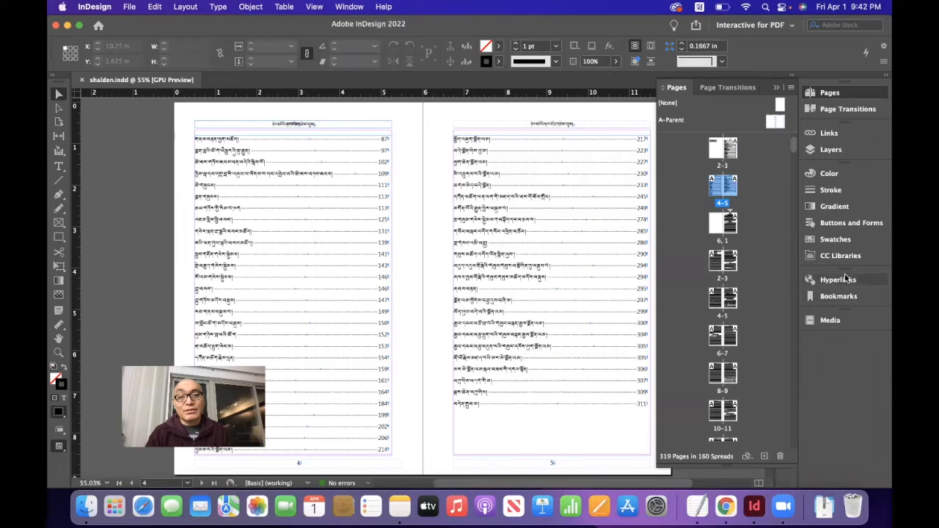
{"action": "left_click", "coordinate": [849, 223]}
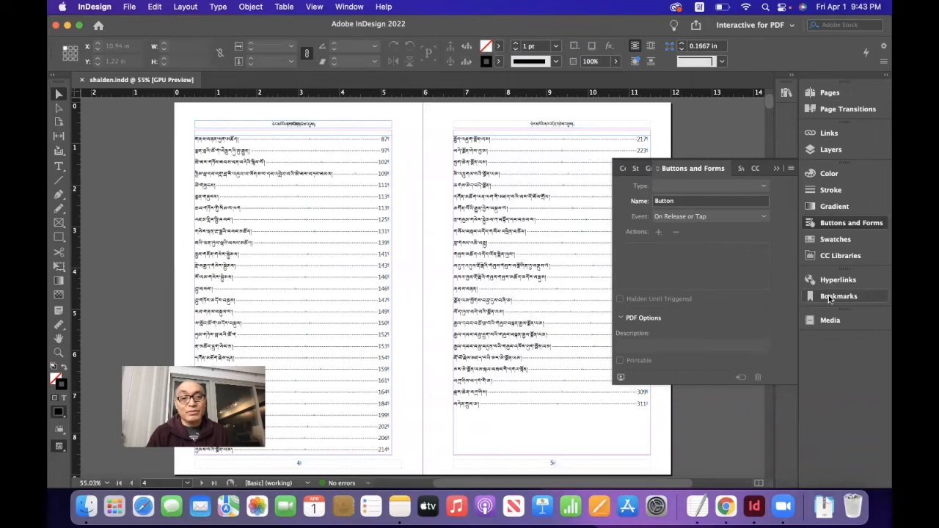
Return to the first contents page and add a new bookmark with the default name to the document's bookmarks
{"action": "scroll", "coordinate": [502, 253], "scroll_direction": "up", "scroll_amount": 10}
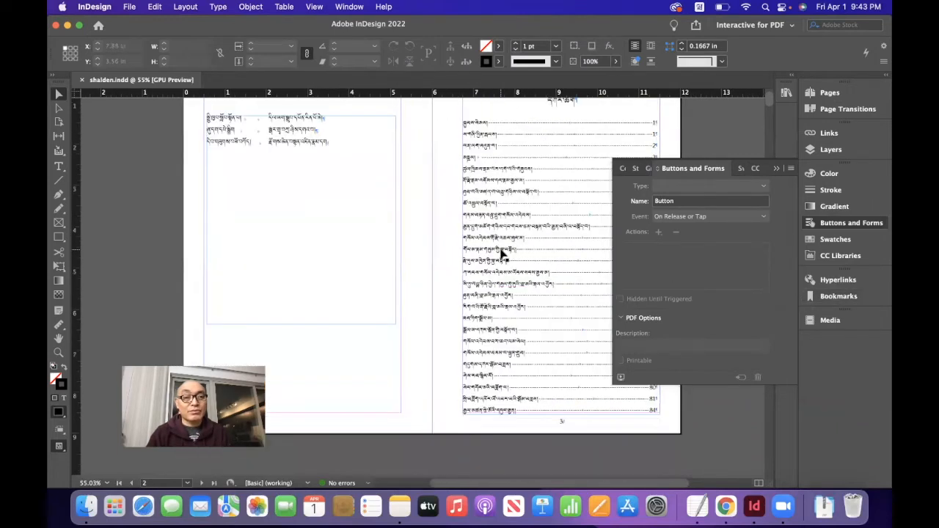
{"action": "key", "text": "super+0"}
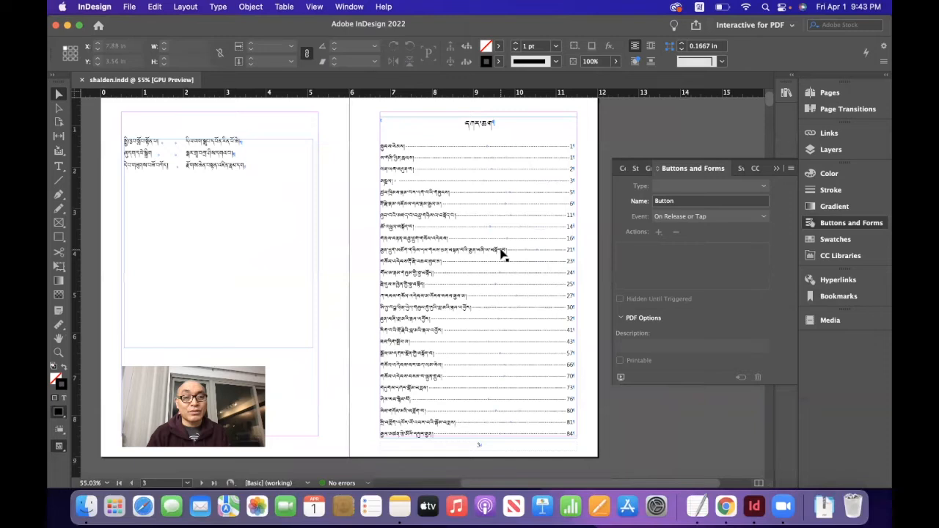
{"action": "left_click", "coordinate": [838, 296]}
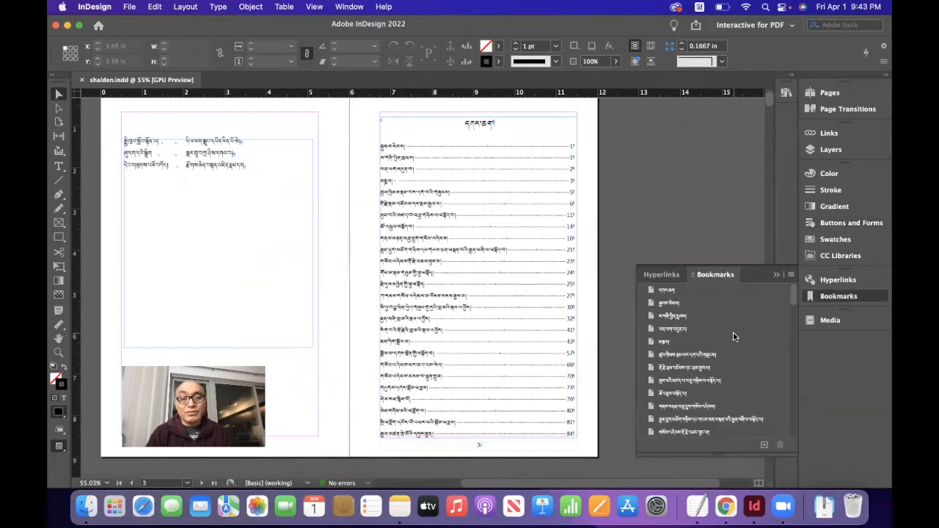
{"action": "left_click", "coordinate": [763, 444]}
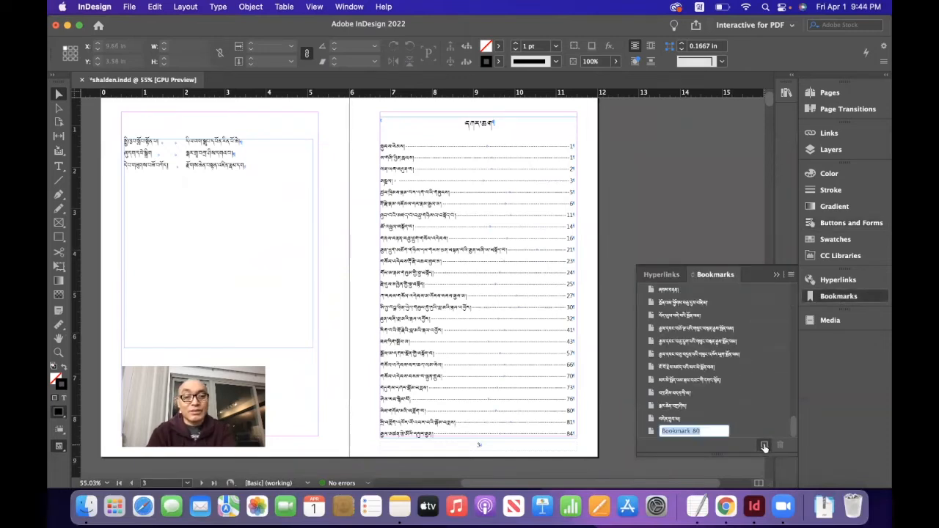
{"action": "key", "text": "Return"}
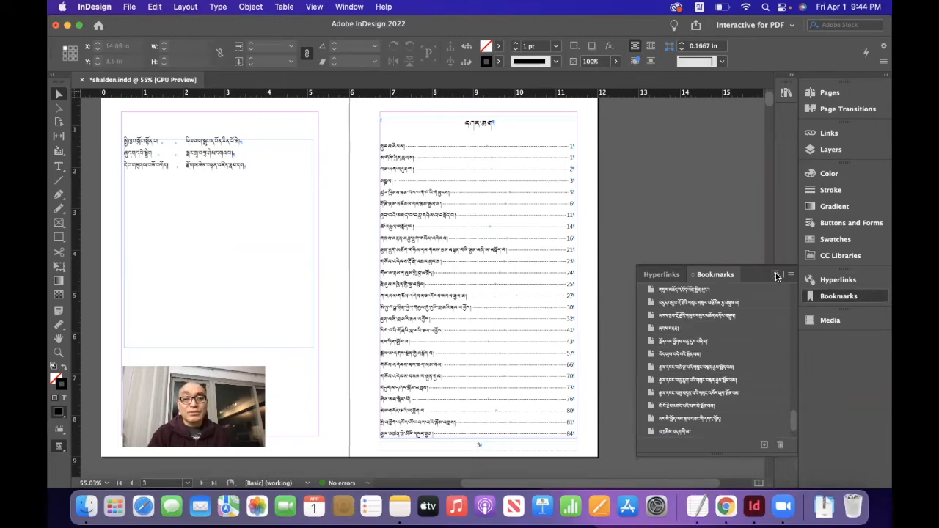
Open the A-Parent spread and select the page-number frame at the foot of its left page
{"action": "left_click", "coordinate": [776, 274]}
{"action": "left_click", "coordinate": [821, 93]}
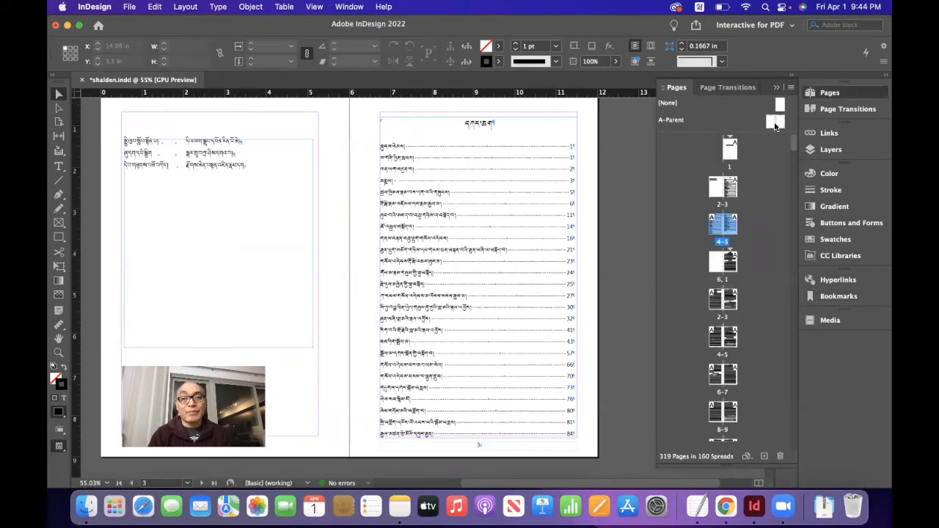
{"action": "double_click", "coordinate": [775, 122]}
{"action": "left_click", "coordinate": [388, 408]}
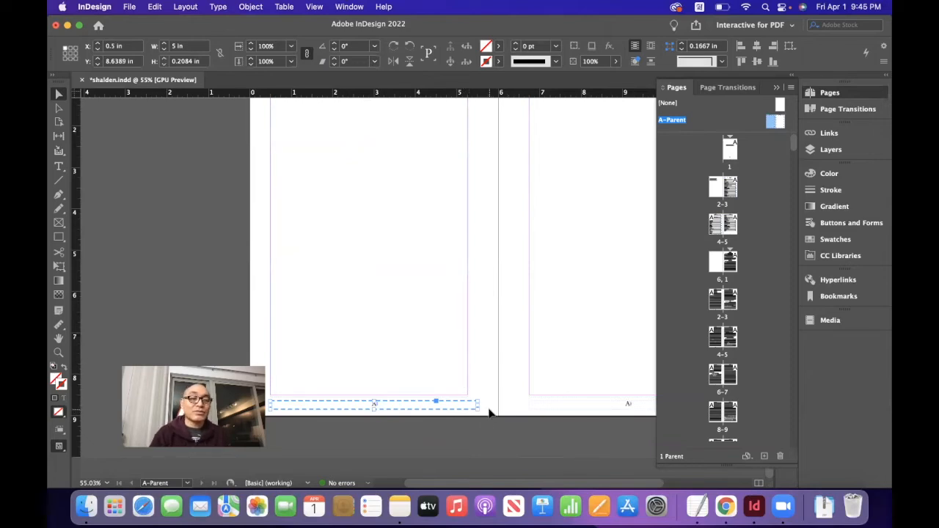
Make the left page-number frame a Button with a Go To Destination action targeting the དཀར་ཆག bookmark
{"action": "left_click", "coordinate": [843, 224]}
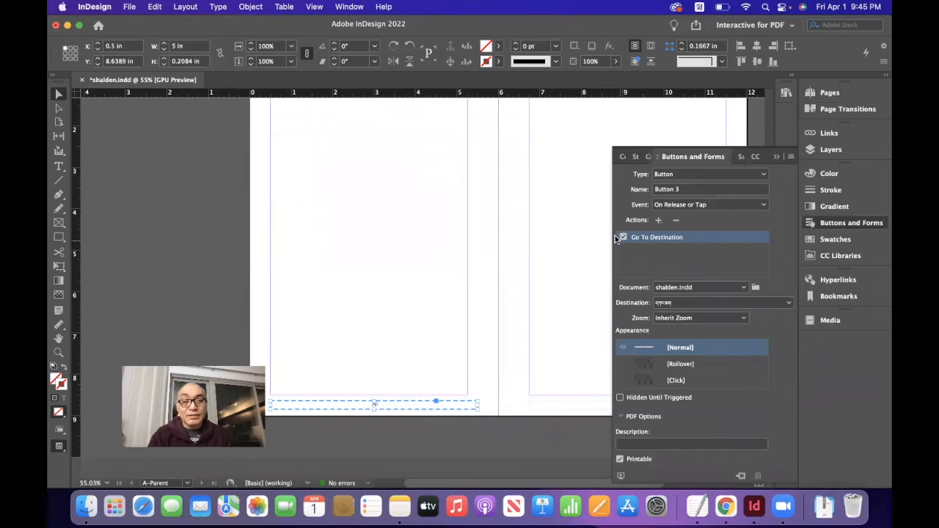
{"action": "left_click", "coordinate": [664, 238]}
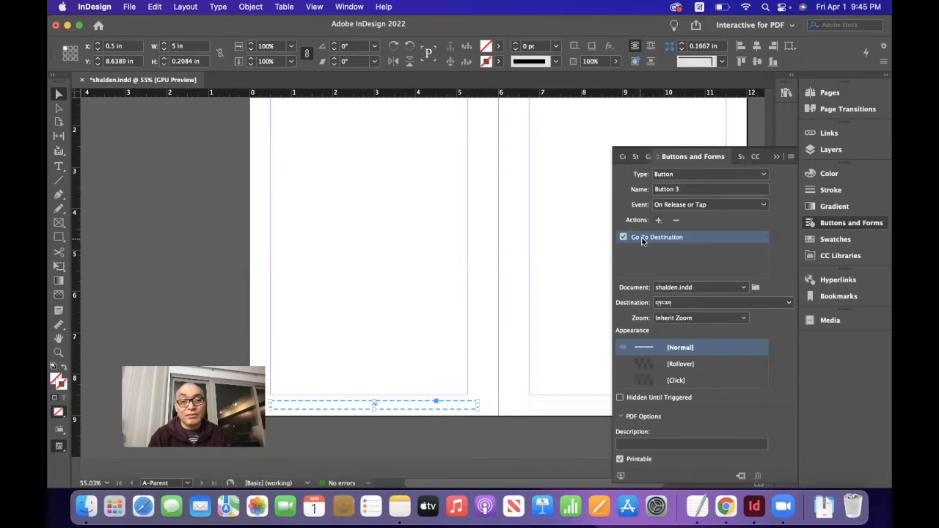
{"action": "left_click", "coordinate": [674, 177]}
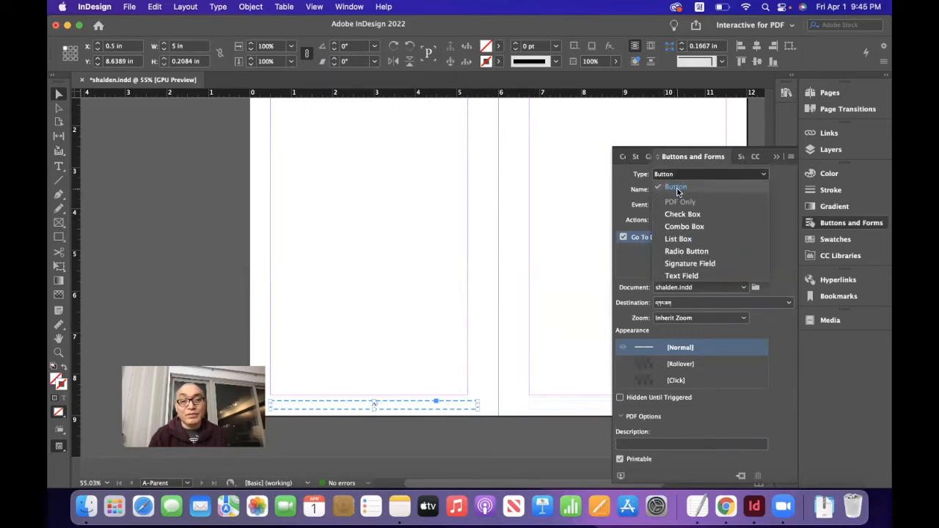
{"action": "left_click", "coordinate": [676, 189]}
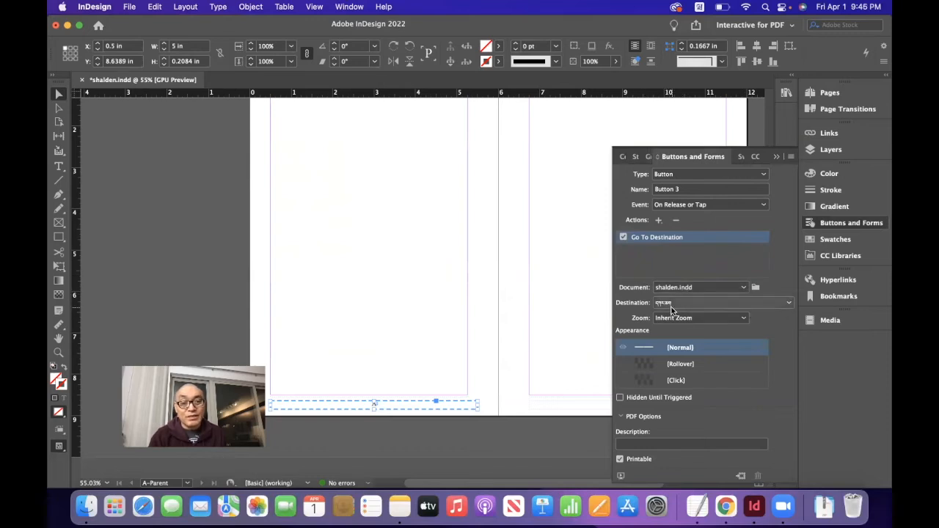
{"action": "left_click", "coordinate": [789, 303]}
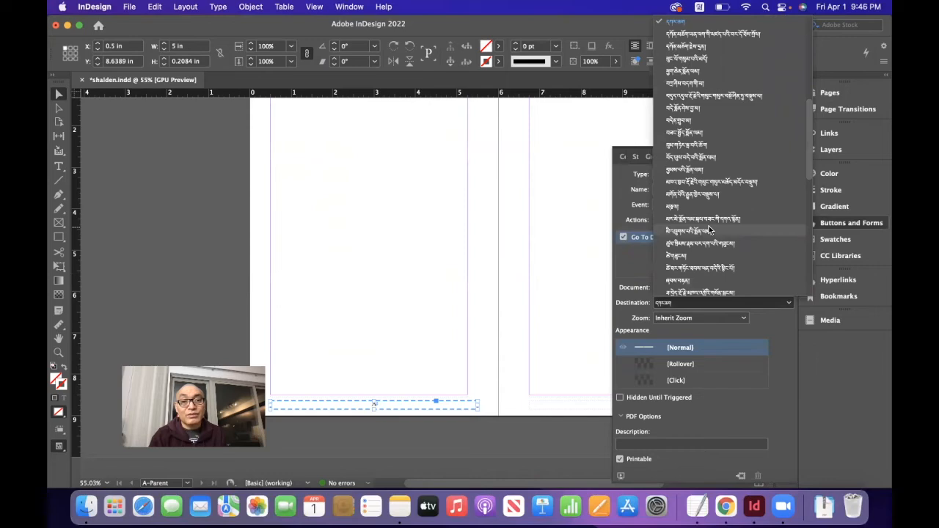
{"action": "scroll", "coordinate": [709, 226], "scroll_direction": "up", "scroll_amount": 5}
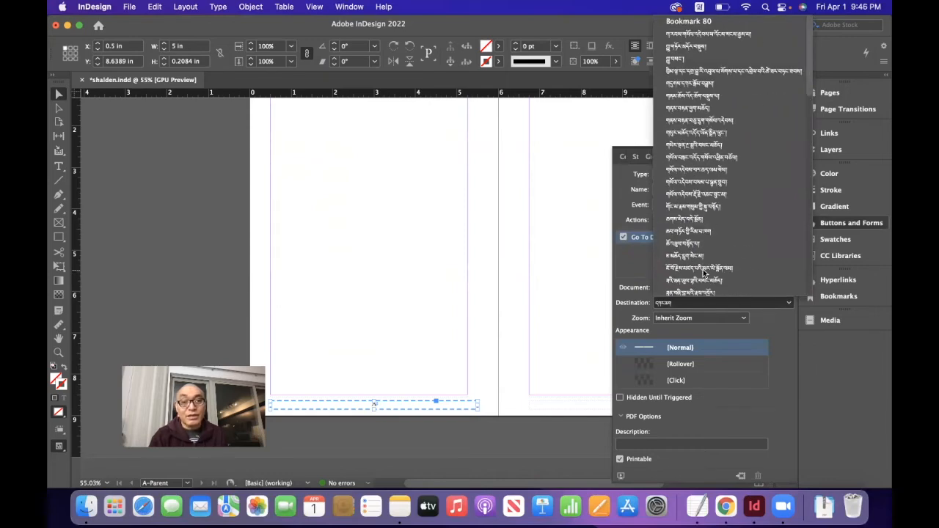
{"action": "scroll", "coordinate": [702, 273], "scroll_direction": "down", "scroll_amount": 5}
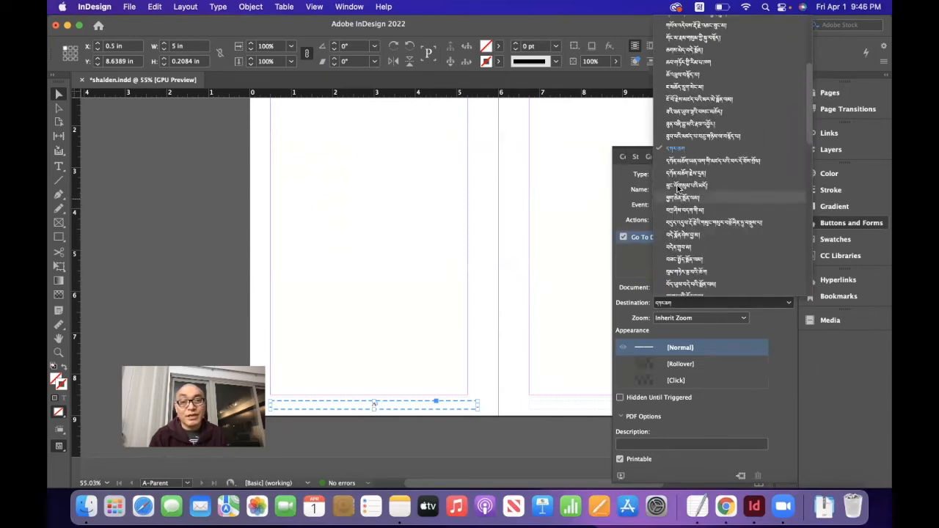
{"action": "left_click", "coordinate": [685, 150]}
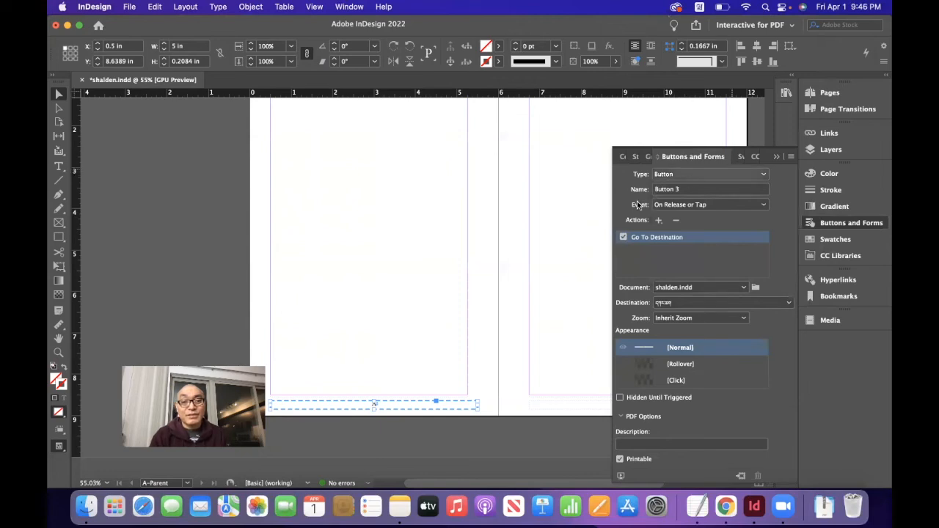
Check the button action and destination of the page-number frame on the parent's right page
{"action": "left_click", "coordinate": [616, 405]}
{"action": "left_click", "coordinate": [631, 404]}
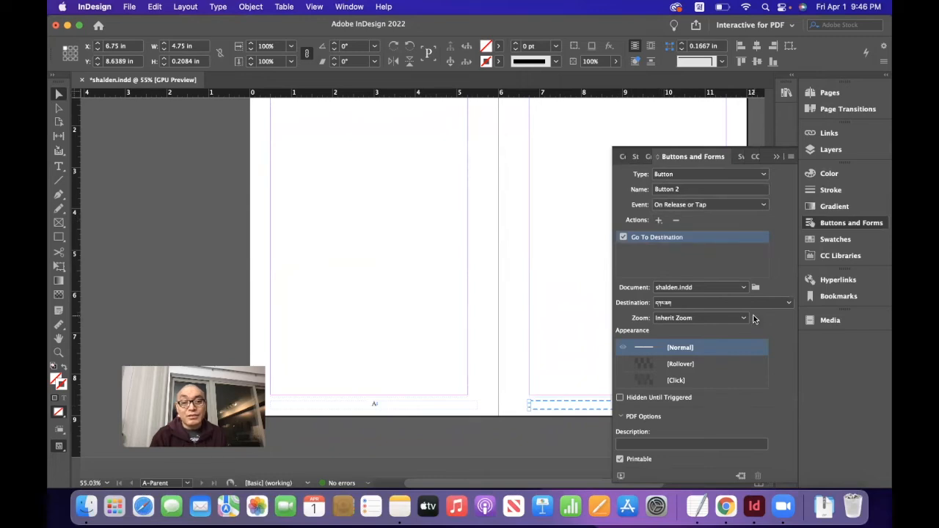
{"action": "left_click", "coordinate": [789, 305]}
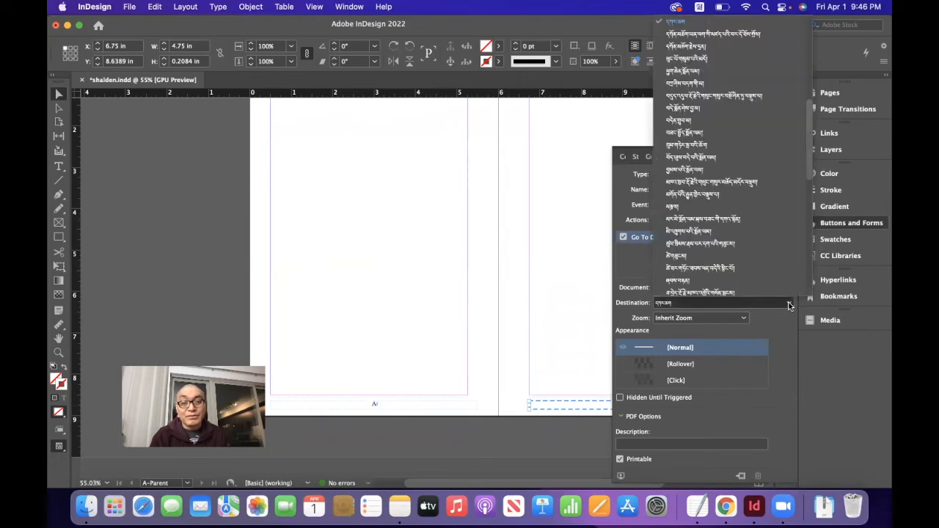
{"action": "left_click", "coordinate": [778, 173]}
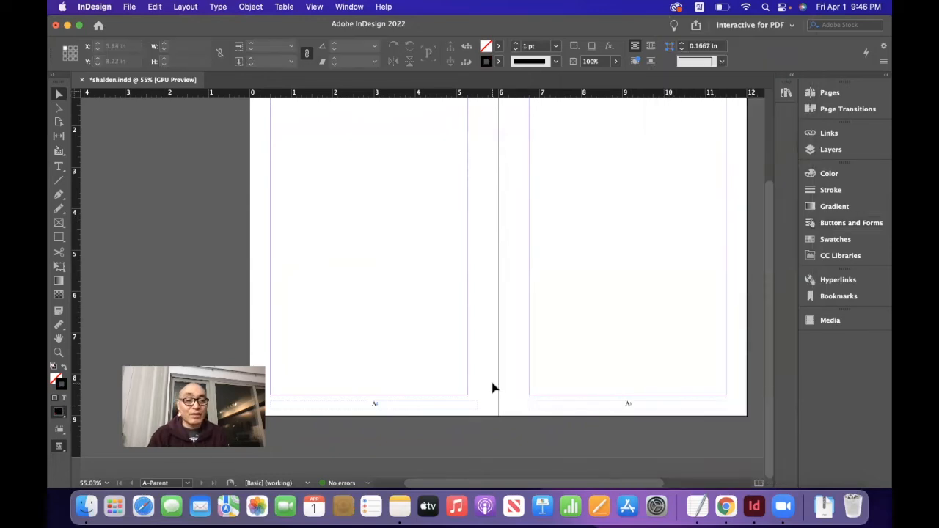
Export the document in Adobe PDF (Interactive) format as zhalden2 in the ddr new book folder
{"action": "left_click", "coordinate": [130, 9]}
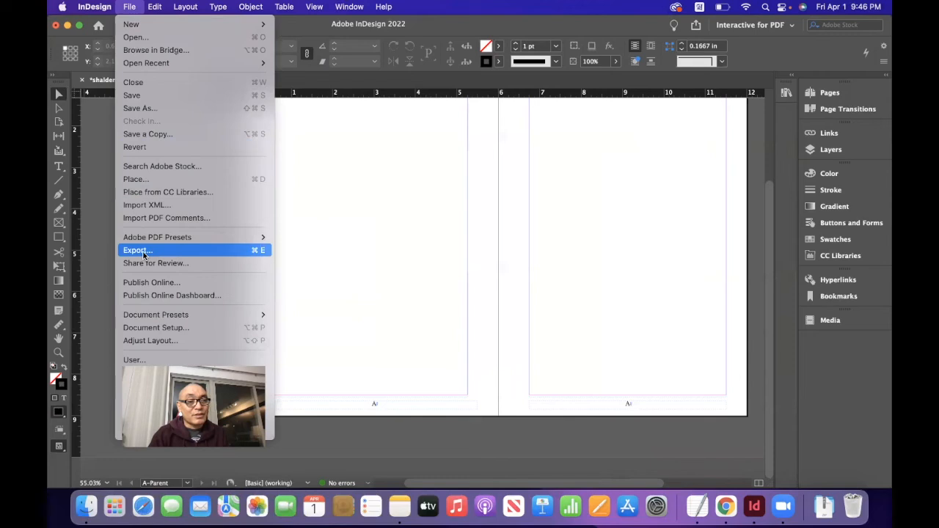
{"action": "mouse_move", "coordinate": [249, 238]}
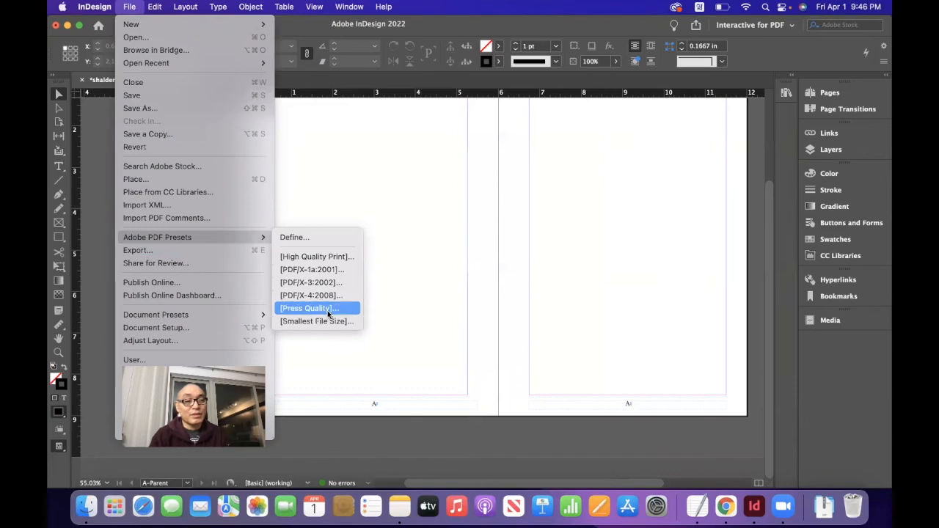
{"action": "left_click", "coordinate": [151, 253]}
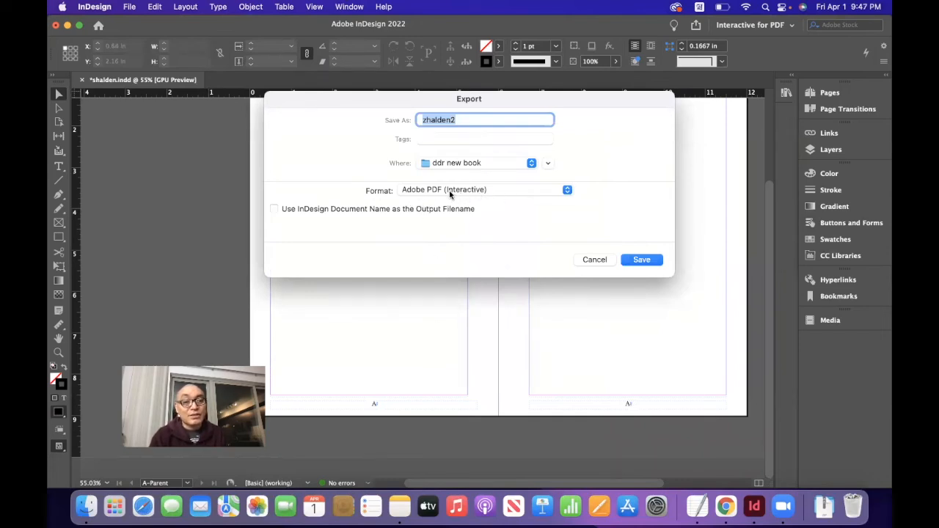
{"action": "left_click", "coordinate": [642, 260]}
{"action": "left_click", "coordinate": [503, 245]}
{"action": "left_click", "coordinate": [628, 420]}
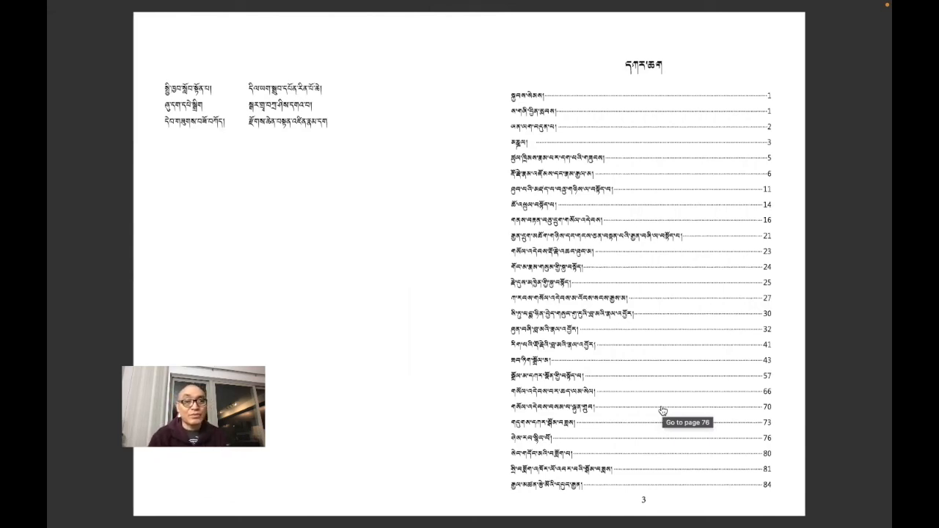
Test the page-number button at the foot of the contents page in the exported PDF
{"action": "left_click", "coordinate": [624, 497]}
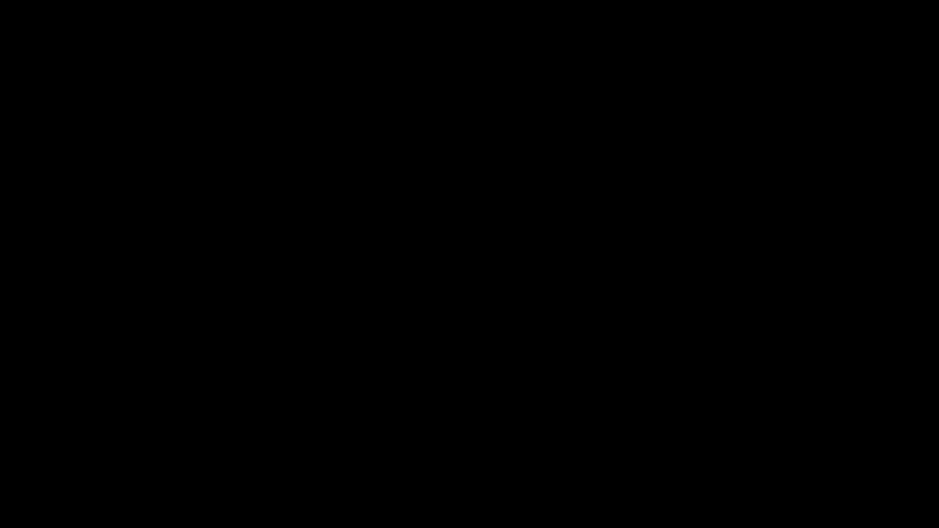